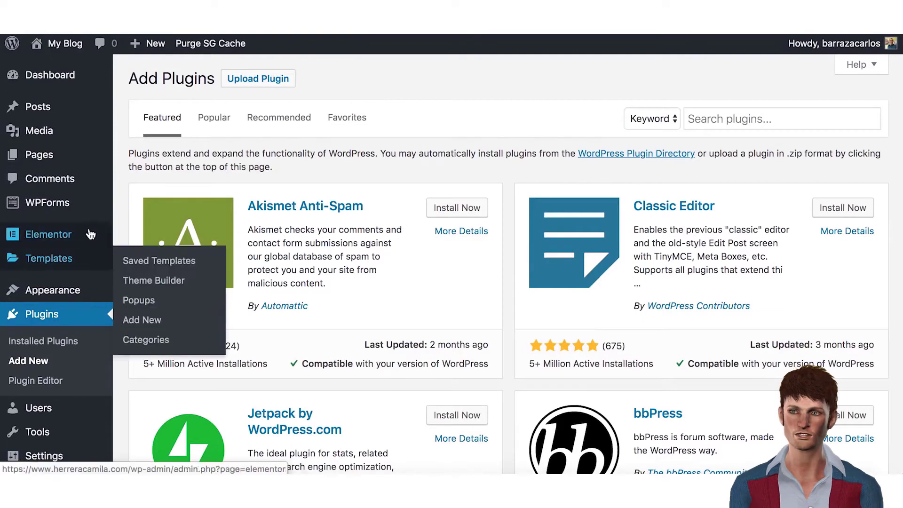
Step: Search the plugin directory for "envato elements", then install and activate the Envato Elements – Photos & Elementor Templates plugin
click(739, 113)
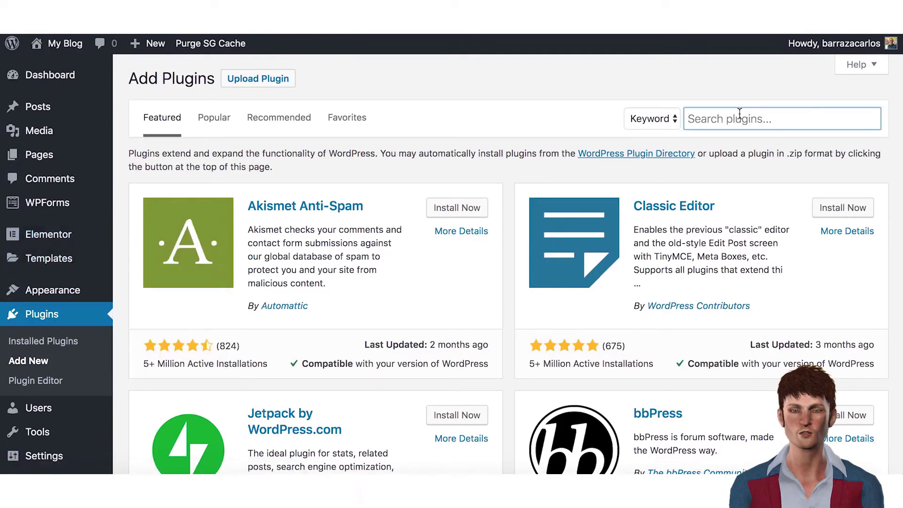
text(envato eleme)
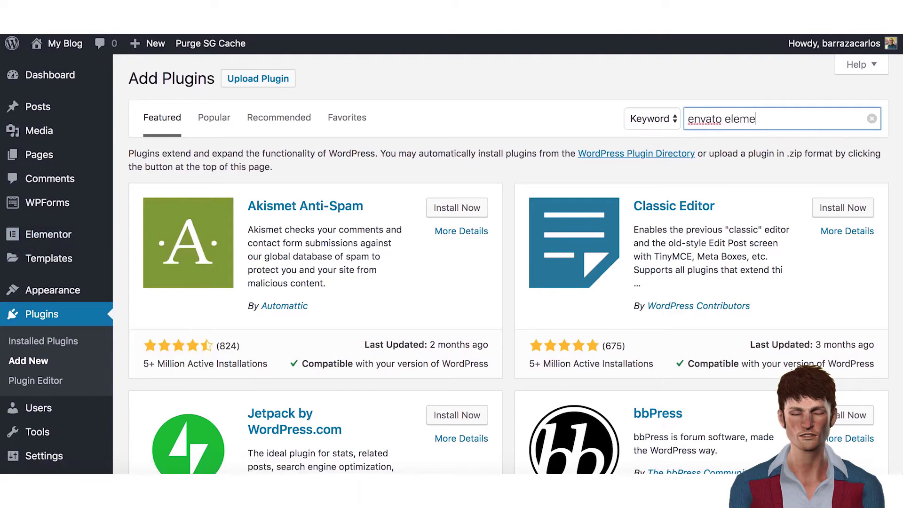
text(nts)
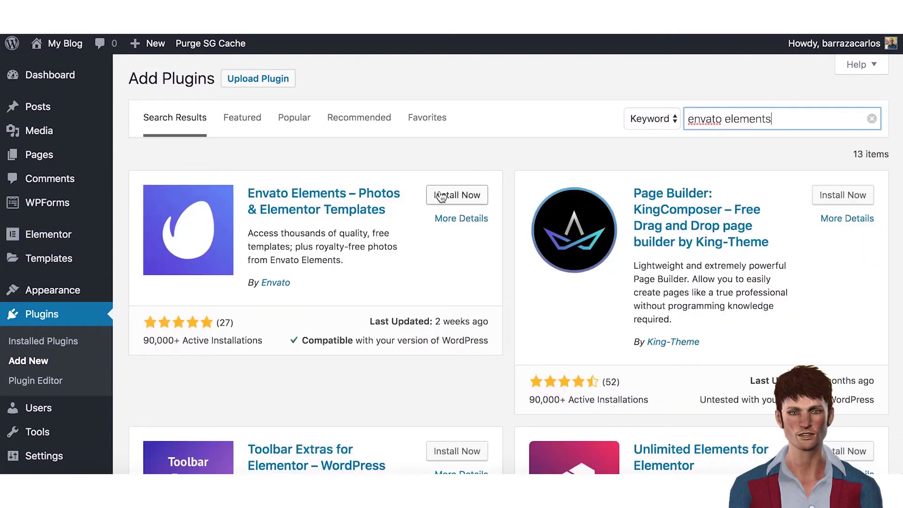
click(433, 195)
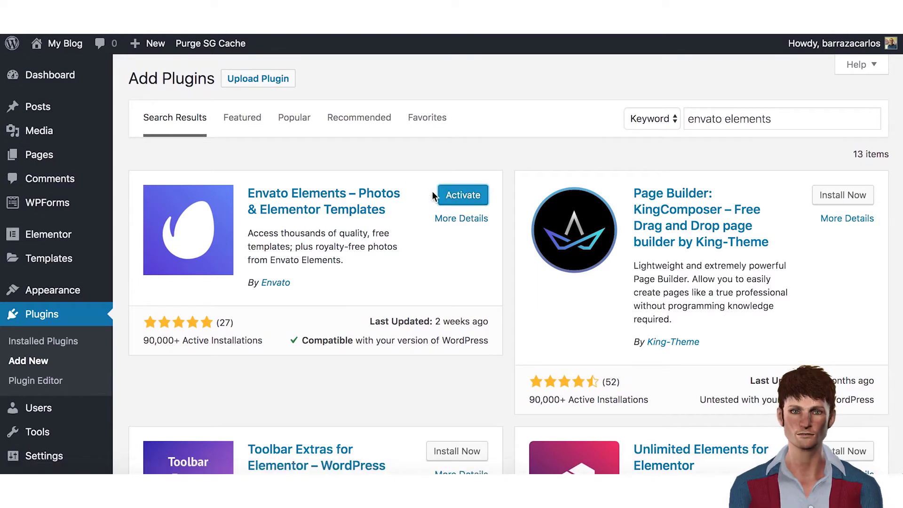
click(452, 196)
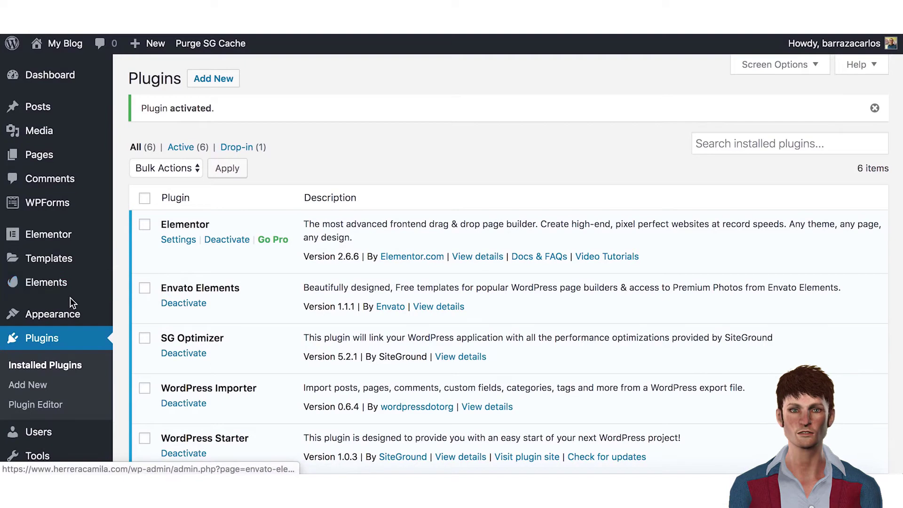
Step: Open the Envato Elements plugin page, agree to its terms, opt in to promo emails, and continue to the template kits
scroll(70, 297, down, 2)
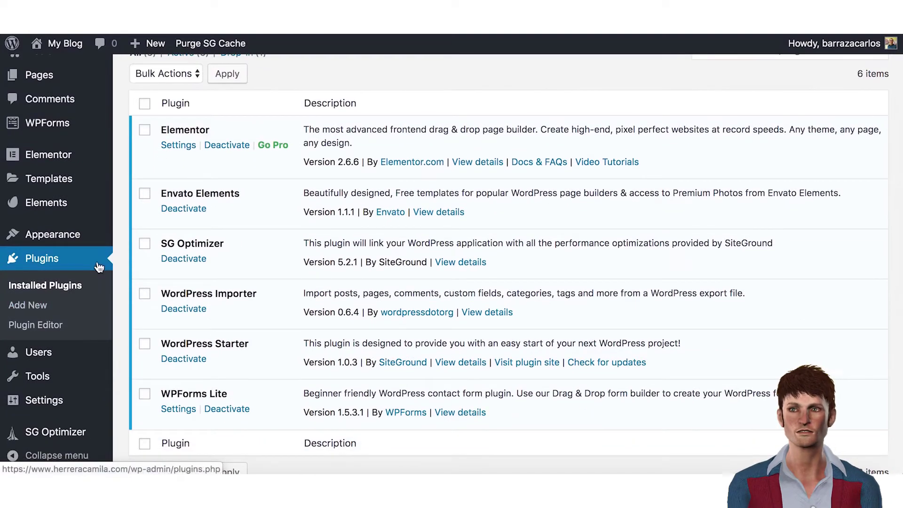
click(60, 209)
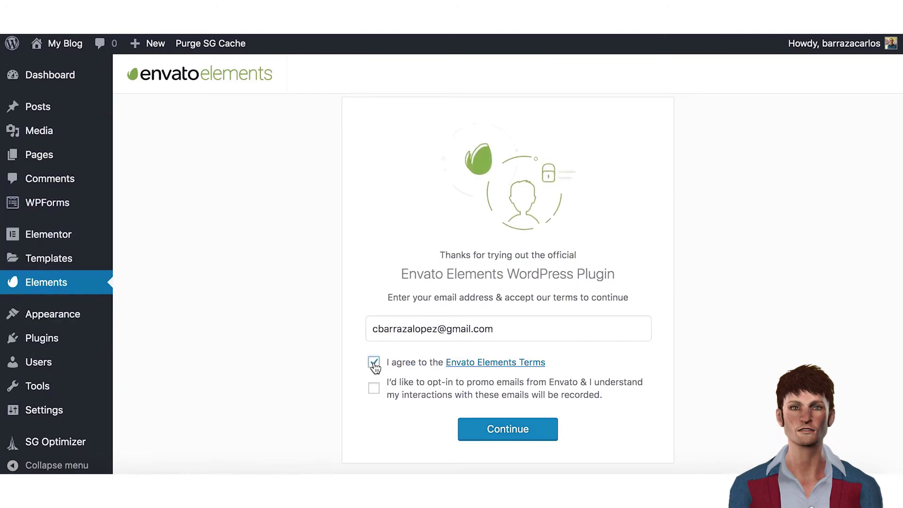
click(374, 388)
click(516, 426)
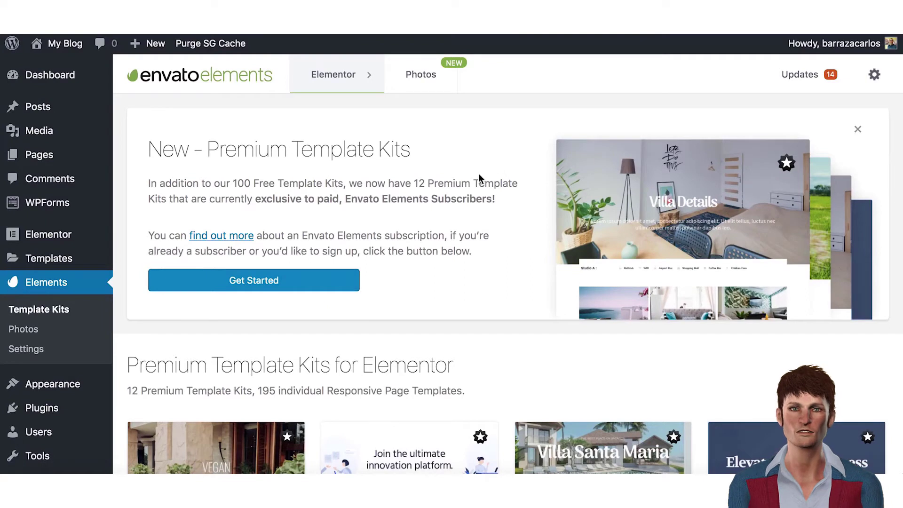
Step: Look through the premium and free Elementor template kits on the first page of the catalogue
scroll(424, 257, down, 3)
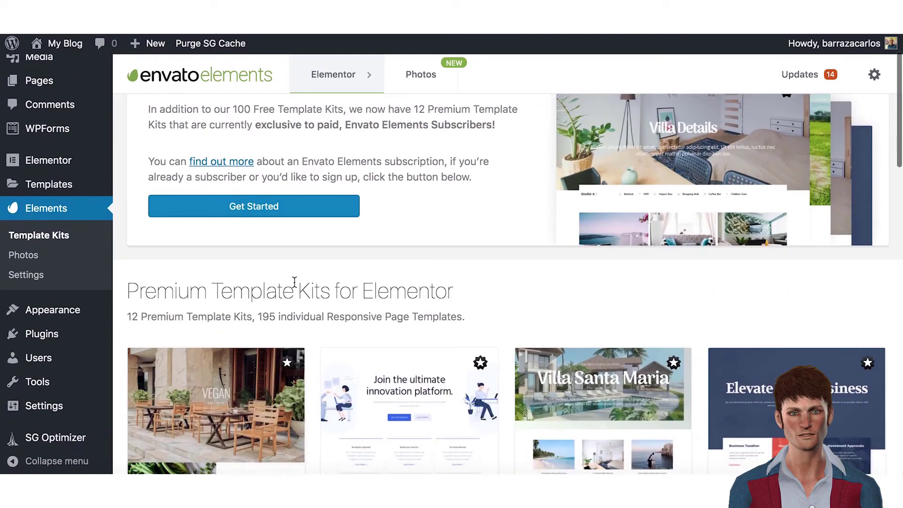
scroll(376, 267, down, 3)
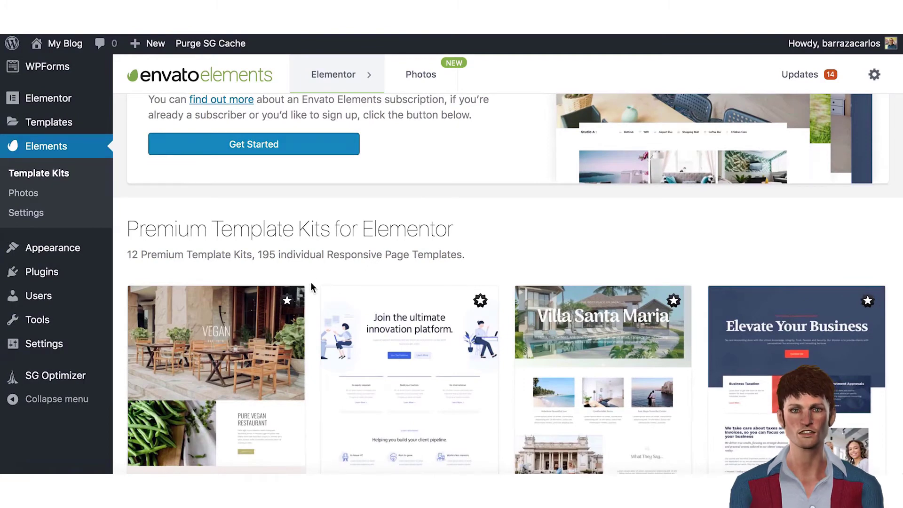
scroll(311, 284, down, 5)
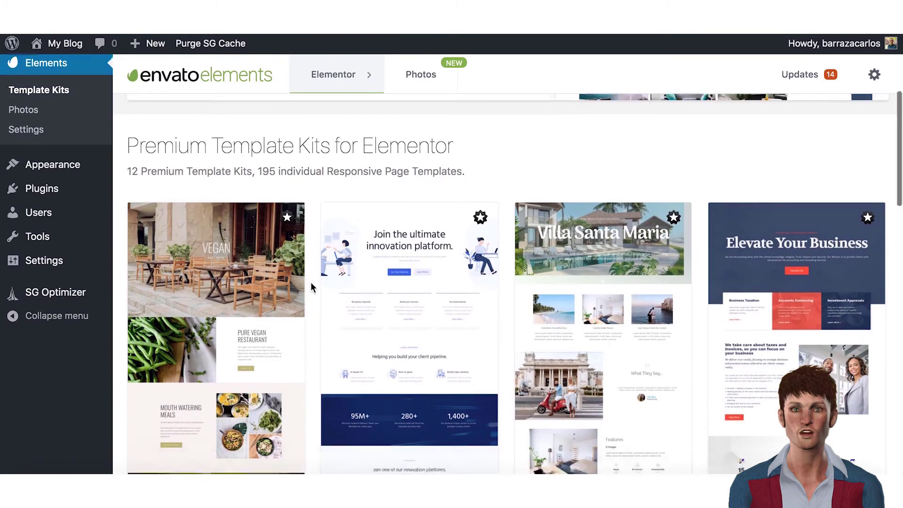
scroll(311, 281, down, 1)
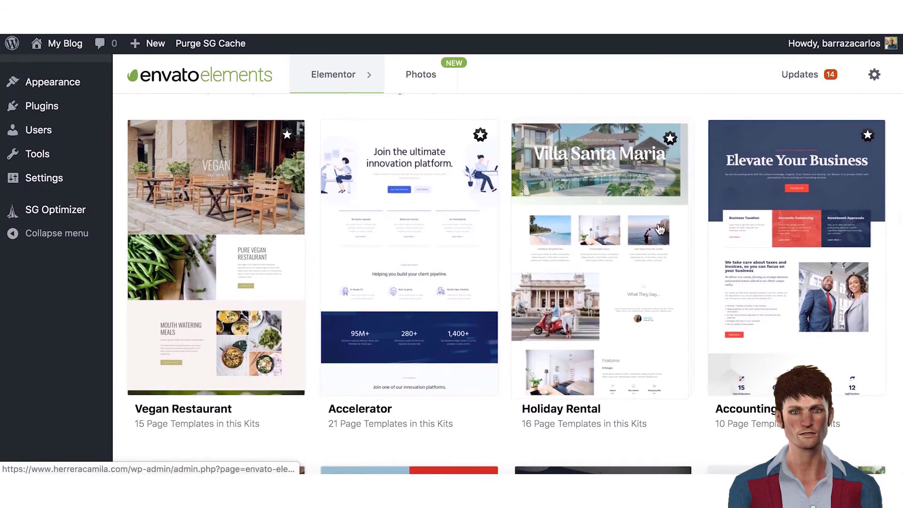
scroll(660, 229, down, 5)
scroll(660, 229, down, 18)
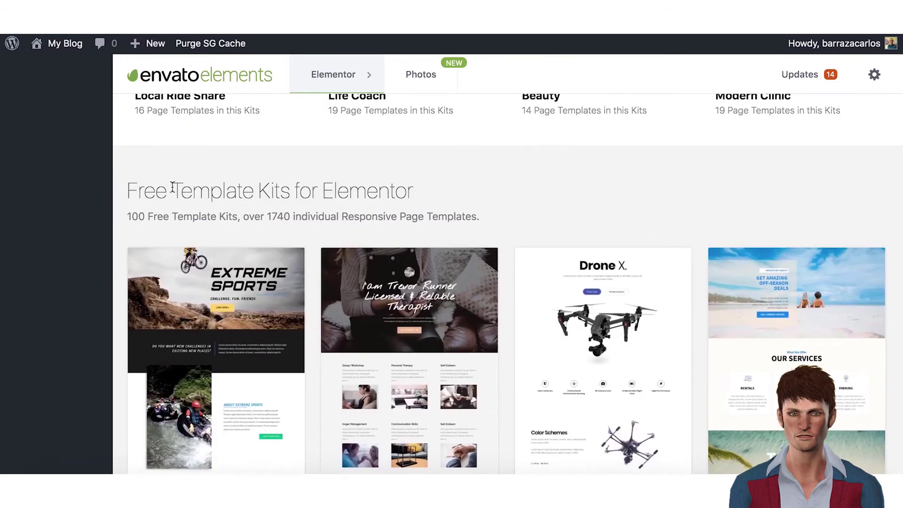
scroll(506, 178, down, 11)
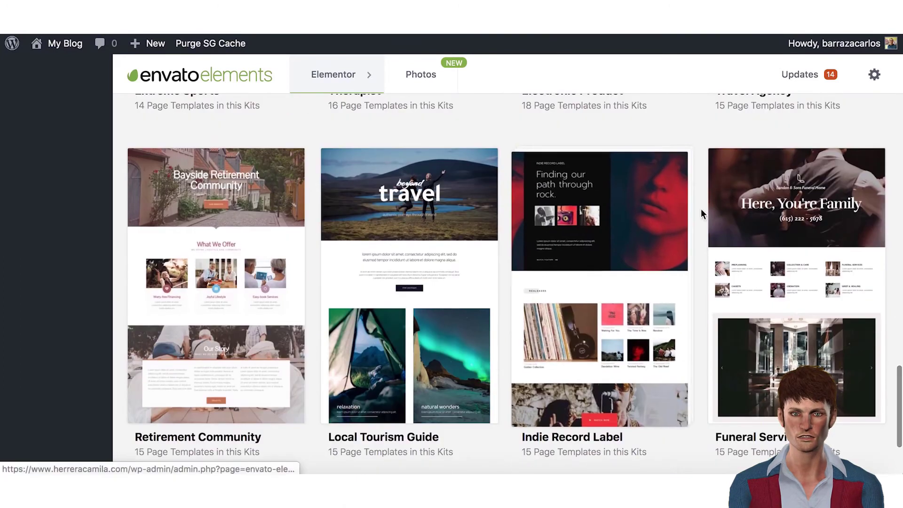
scroll(722, 346, down, 3)
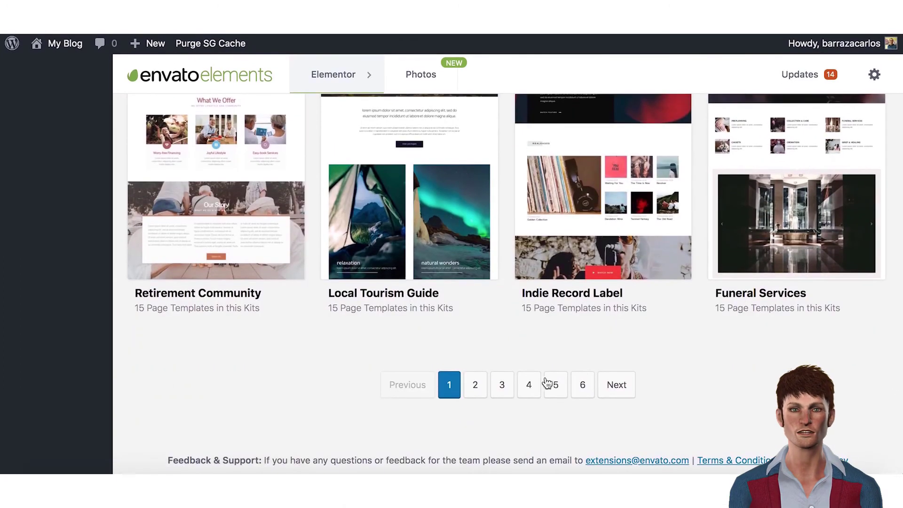
scroll(517, 306, up, 20)
scroll(517, 302, up, 10)
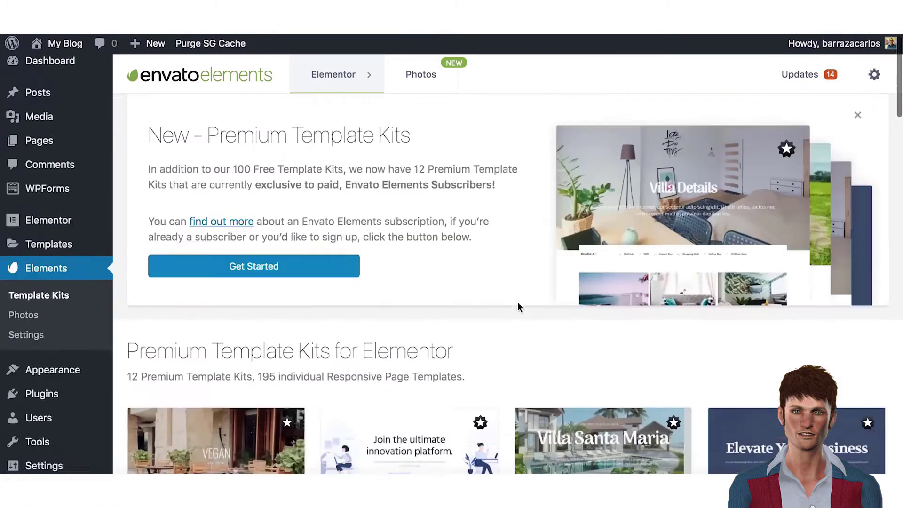
Step: Dismiss the Premium Template Kits banner and narrow the template kits to the Creative & Design category
click(857, 137)
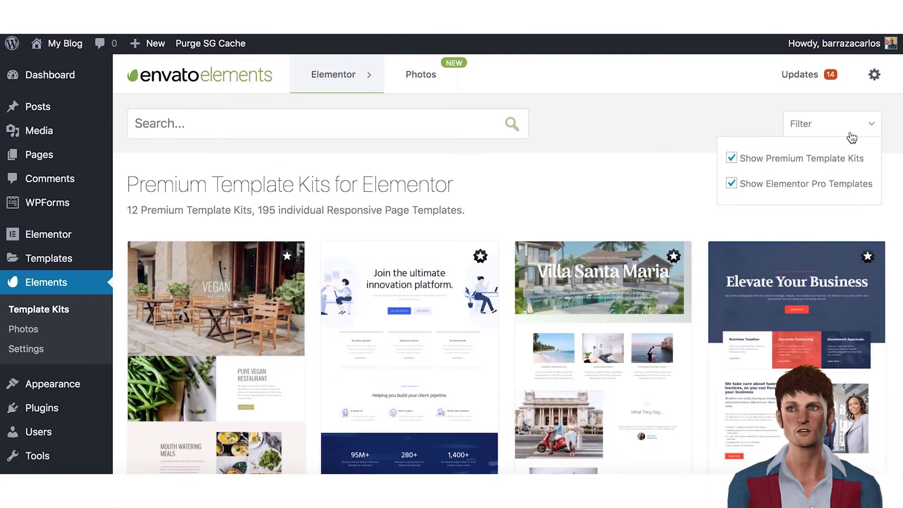
click(199, 127)
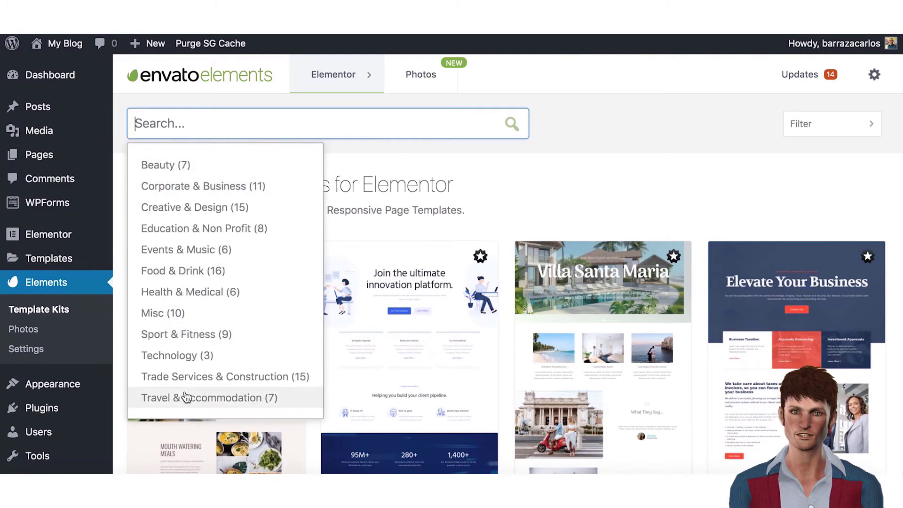
click(192, 208)
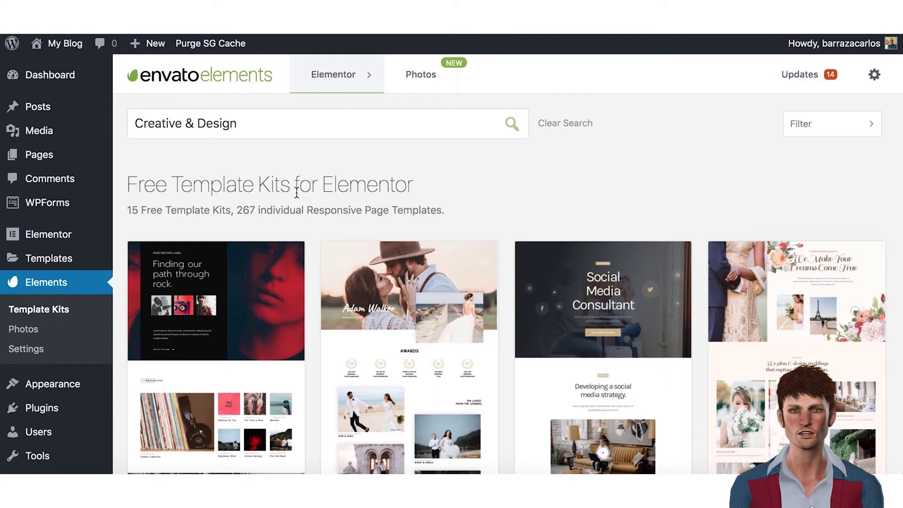
Step: Open the free Social Media Consultant template kit from the Creative & Design kits
scroll(296, 193, down, 3)
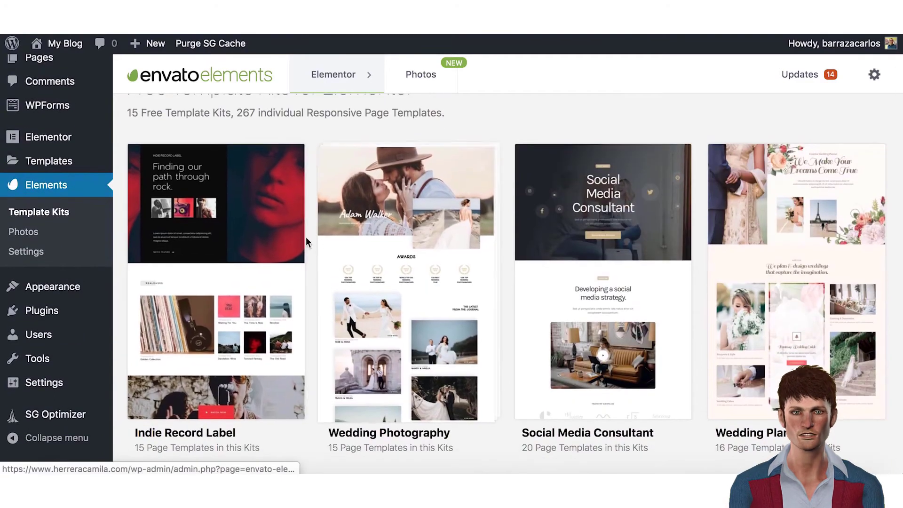
scroll(404, 211, down, 2)
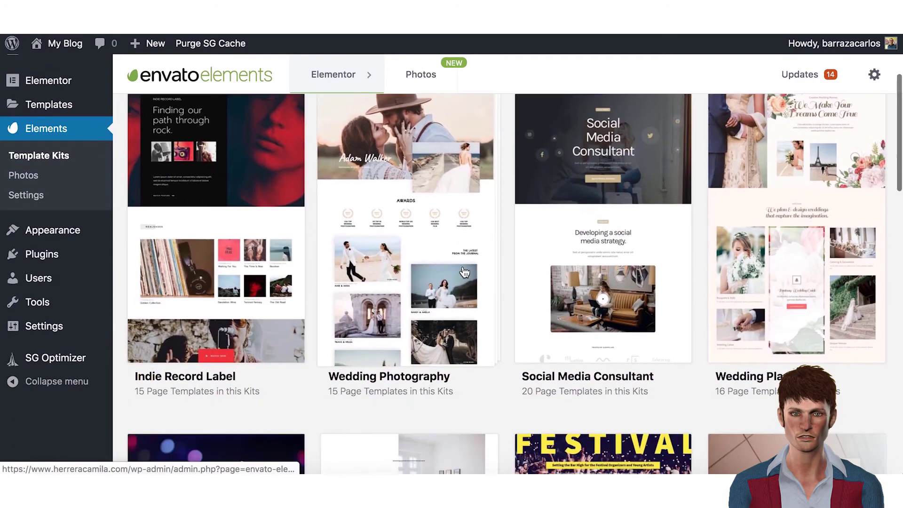
click(602, 152)
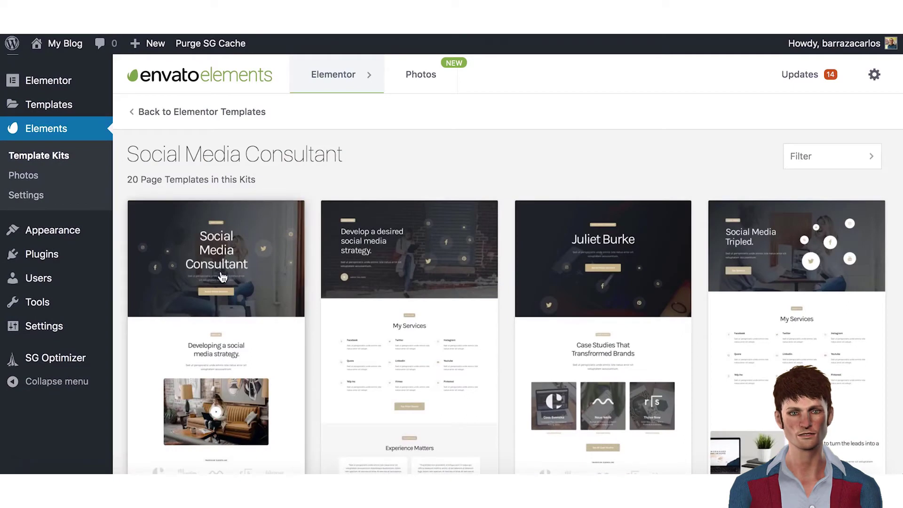
Step: Examine the page templates in the Social Media Consultant kit, including its home, about, case study, services, testimonial and FAQ designs
scroll(403, 260, down, 7)
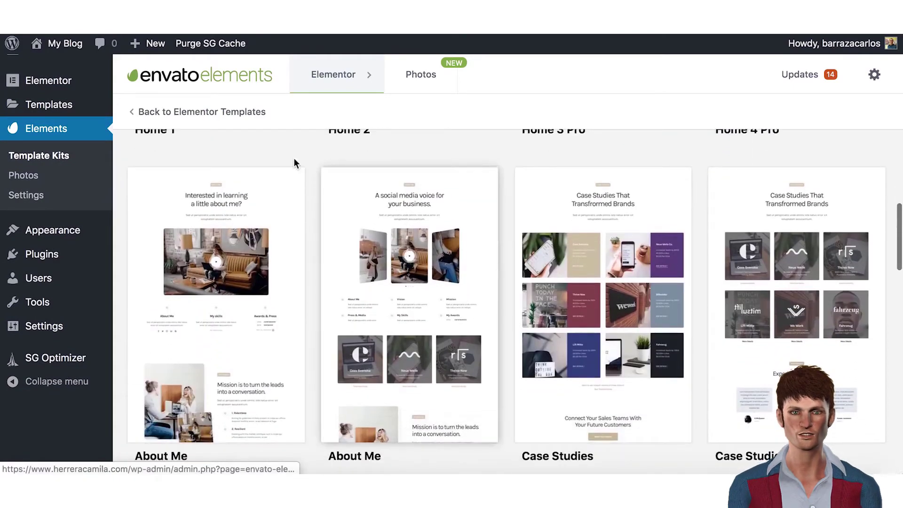
scroll(239, 153, up, 1)
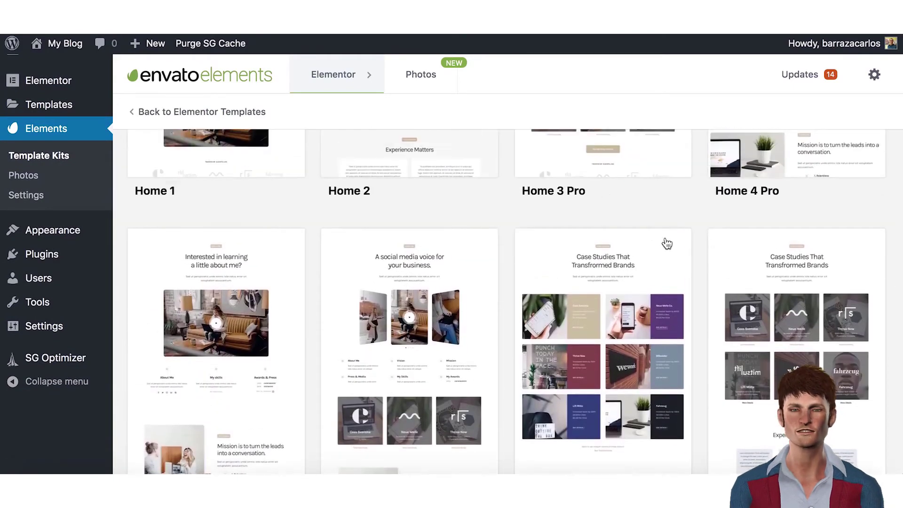
scroll(639, 205, down, 2)
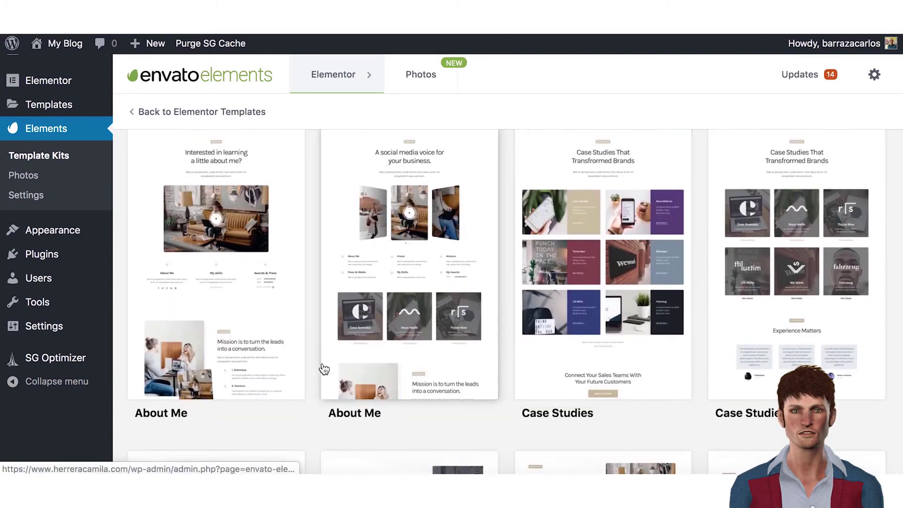
scroll(470, 349, down, 4)
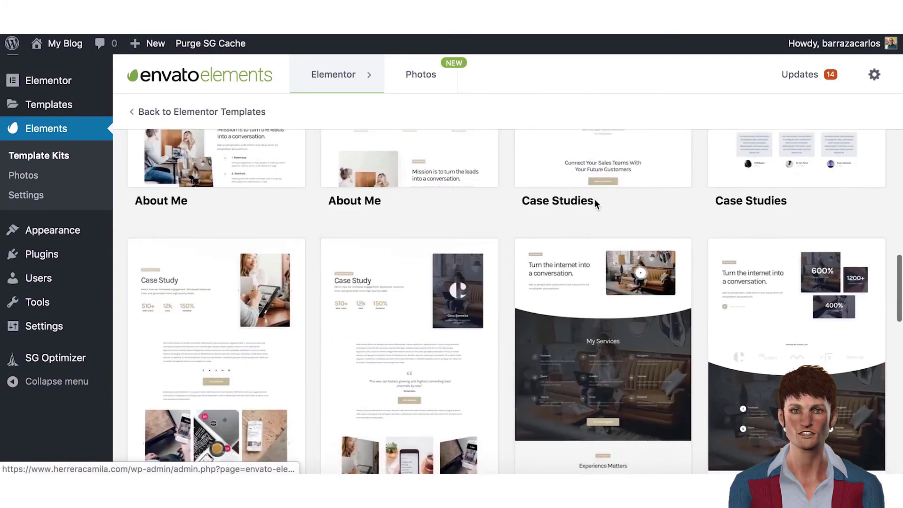
scroll(493, 319, down, 6)
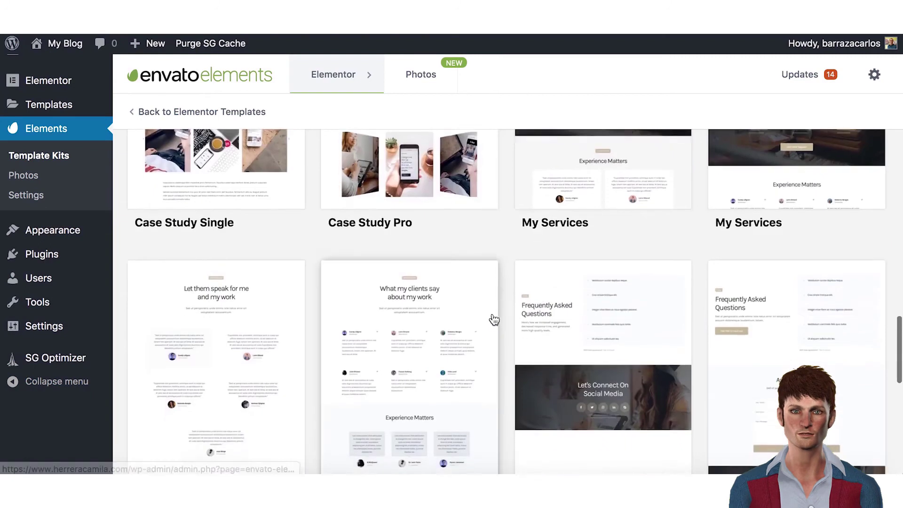
scroll(493, 320, down, 4)
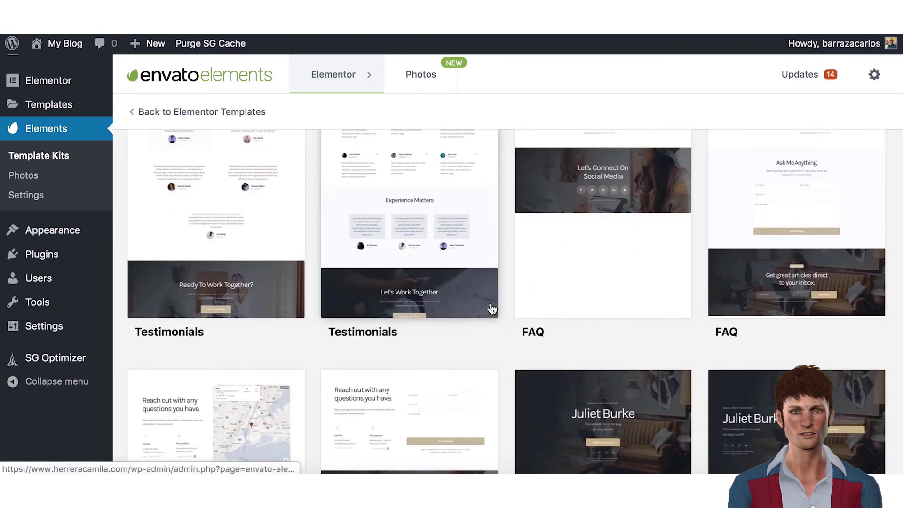
scroll(489, 239, up, 2)
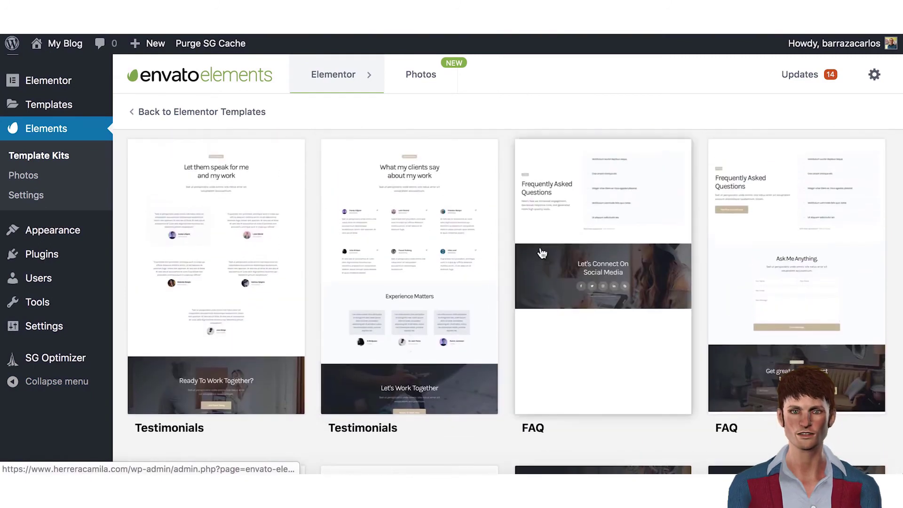
scroll(501, 220, up, 15)
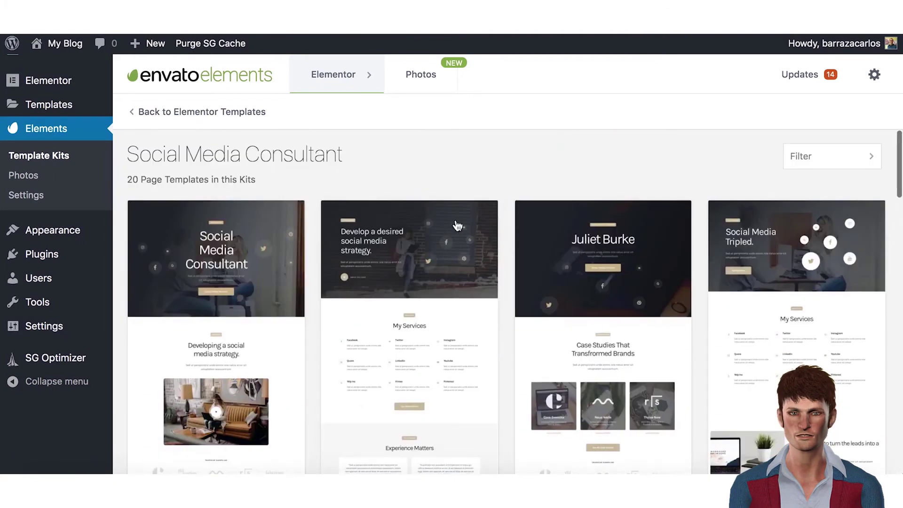
Step: Import the Home 1 page template of the Social Media Consultant kit into the saved templates library
click(216, 275)
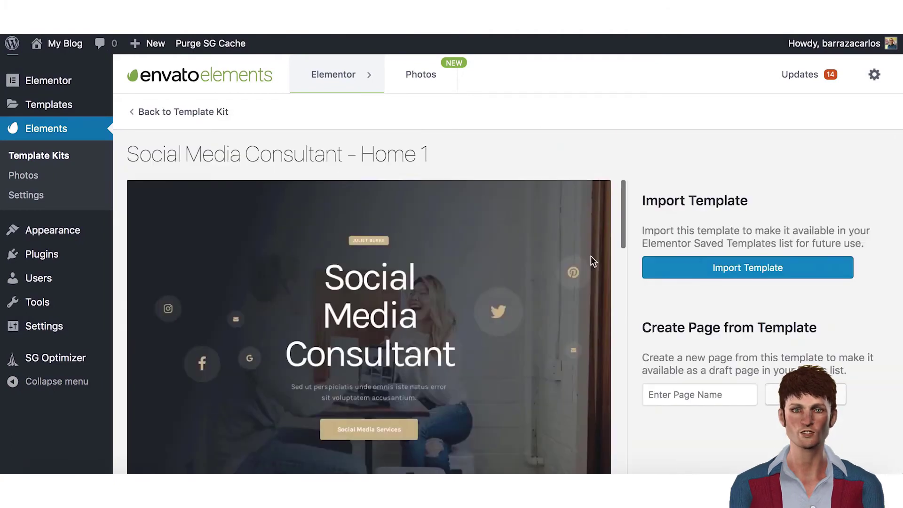
click(692, 274)
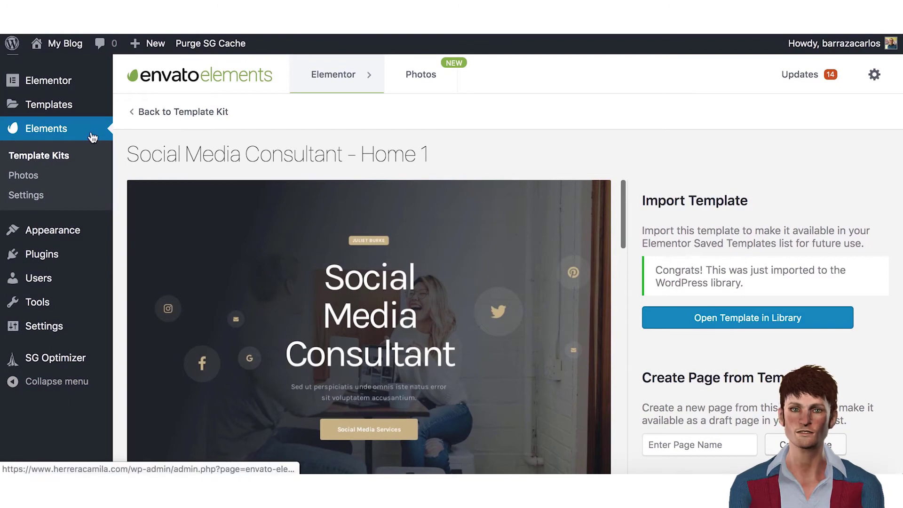
Step: Leave the Social Media Consultant kit and open the list of all the site's pages
click(133, 113)
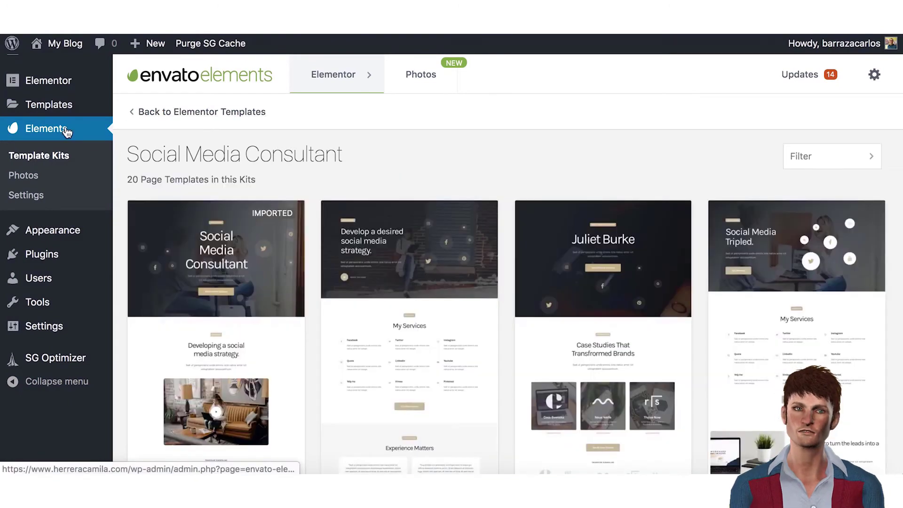
click(134, 113)
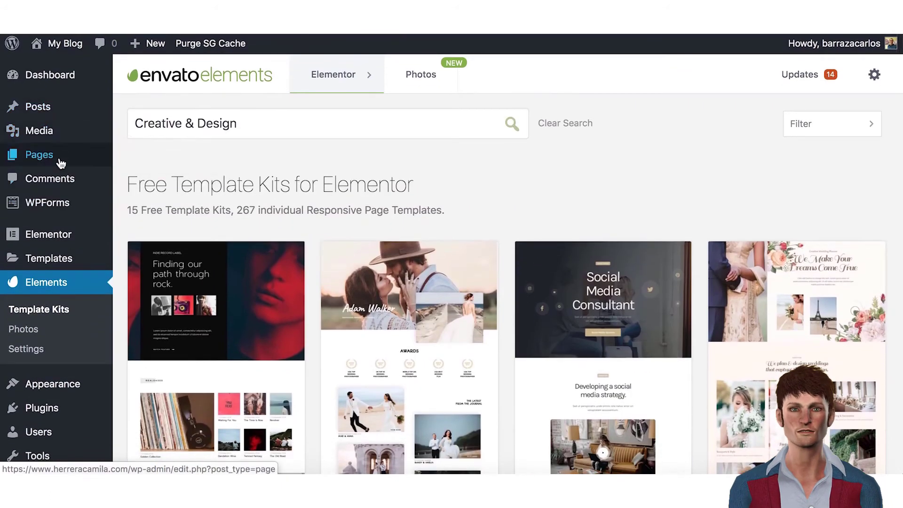
click(60, 158)
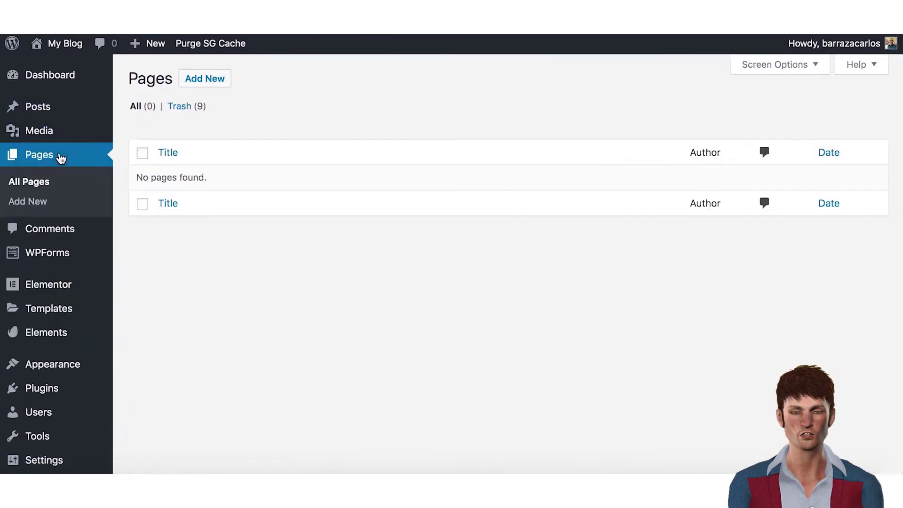
Step: Create a new page titled "Sample" and open it for editing with Elementor
click(211, 84)
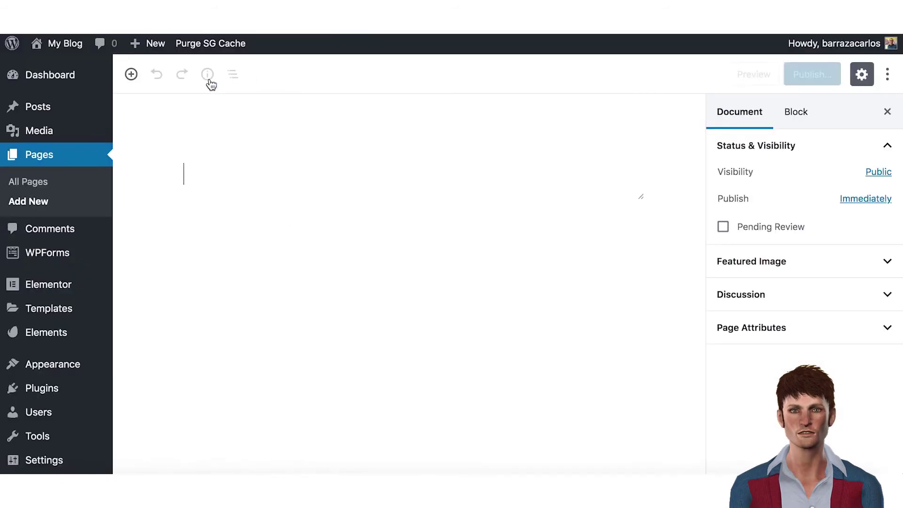
text(Sample)
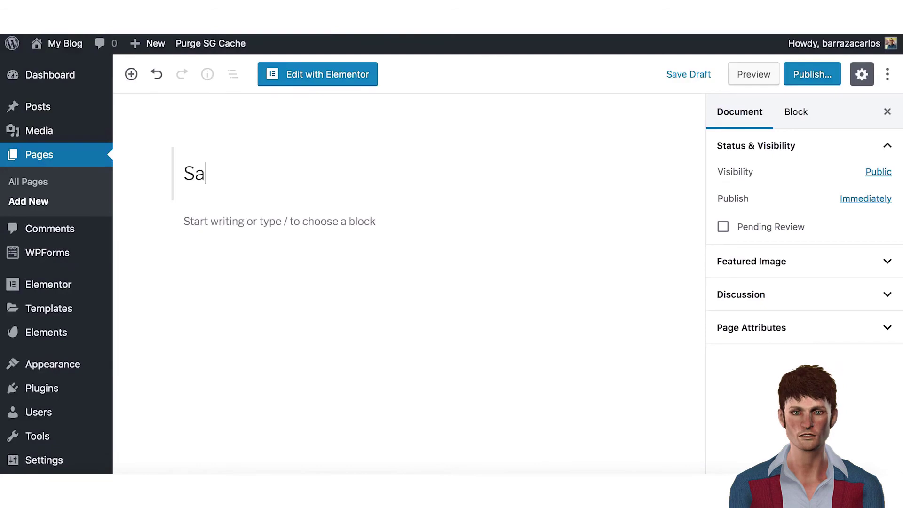
click(327, 76)
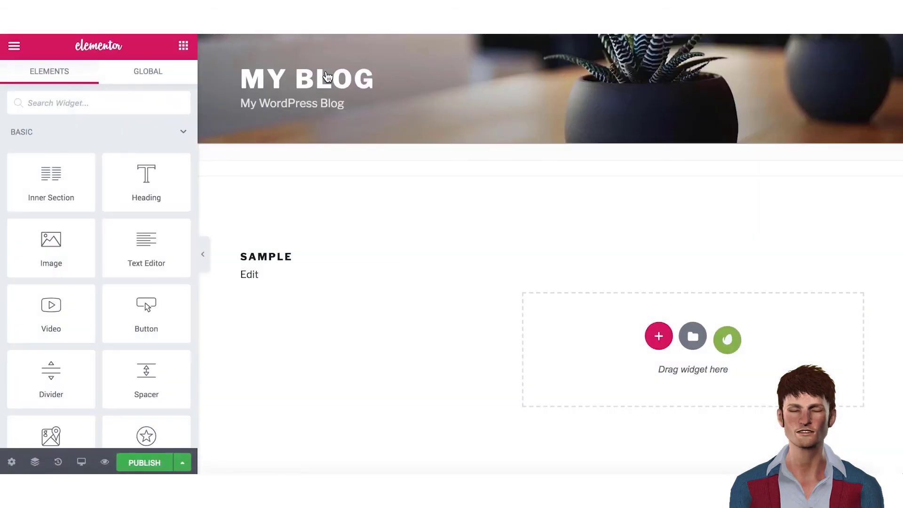
Step: Insert the saved "Social Media Consultant > Home 1" template into the page, importing its document settings as well
click(691, 336)
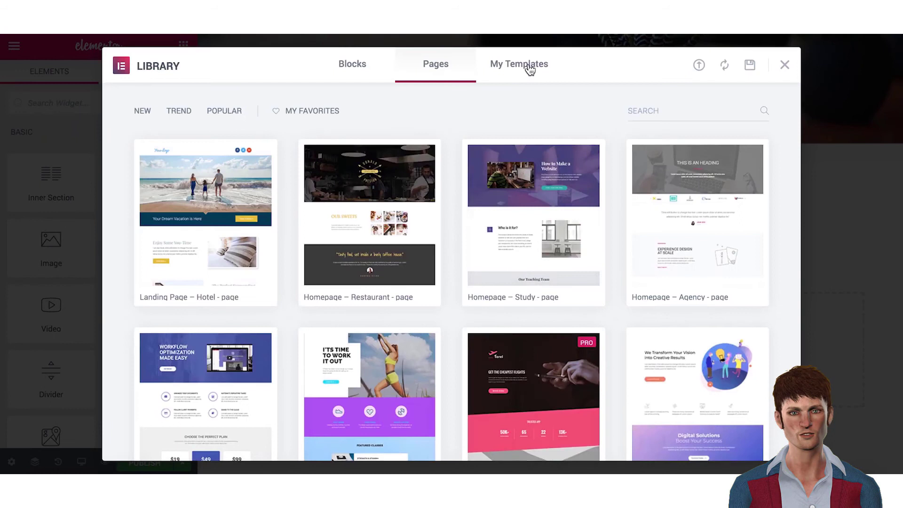
click(529, 70)
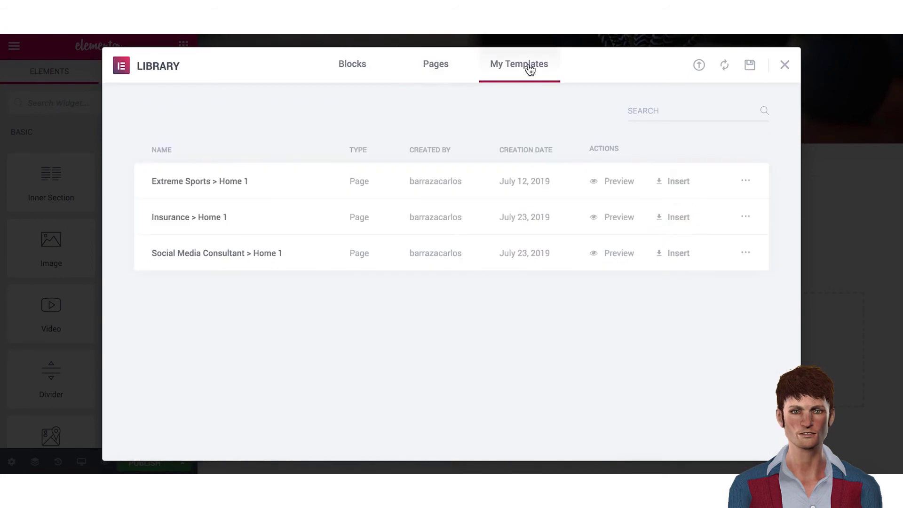
click(691, 252)
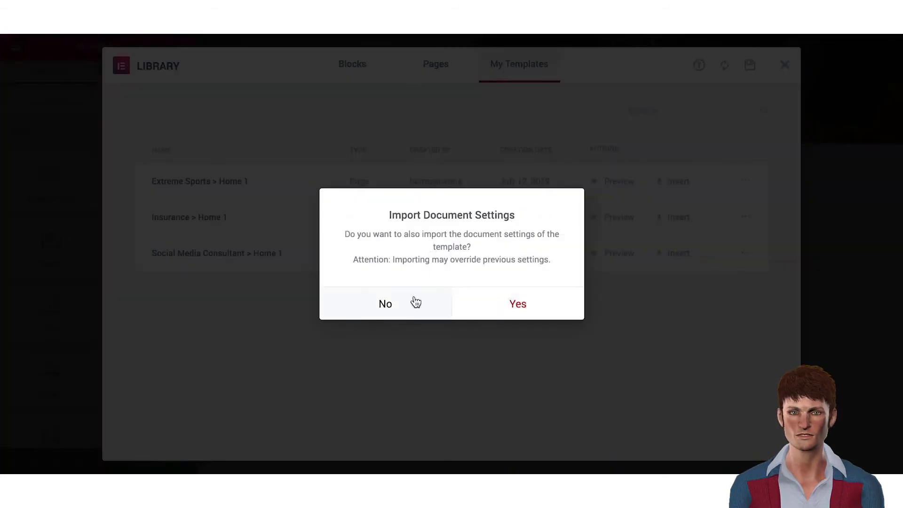
click(481, 310)
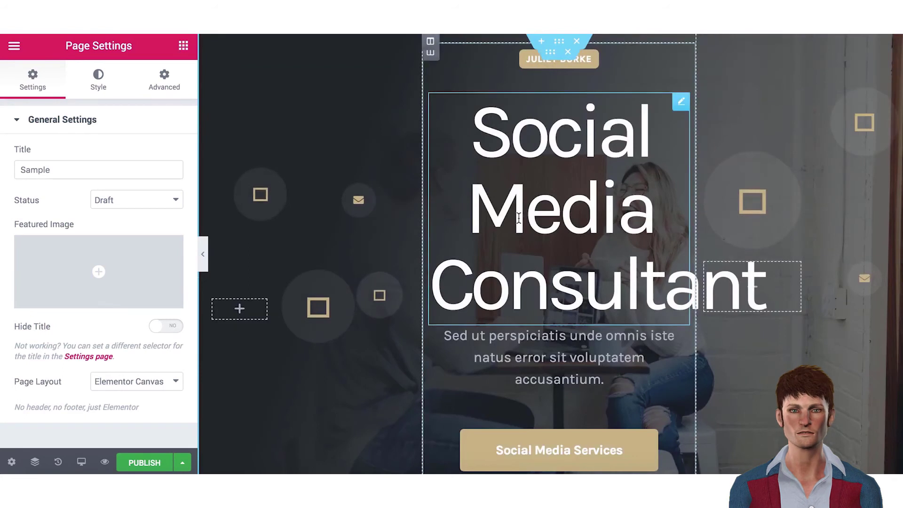
Step: Examine the inserted template's sections on the page, from the hero heading through the services and testimonials to the closing social media section
scroll(518, 218, down, 2)
scroll(518, 217, up, 2)
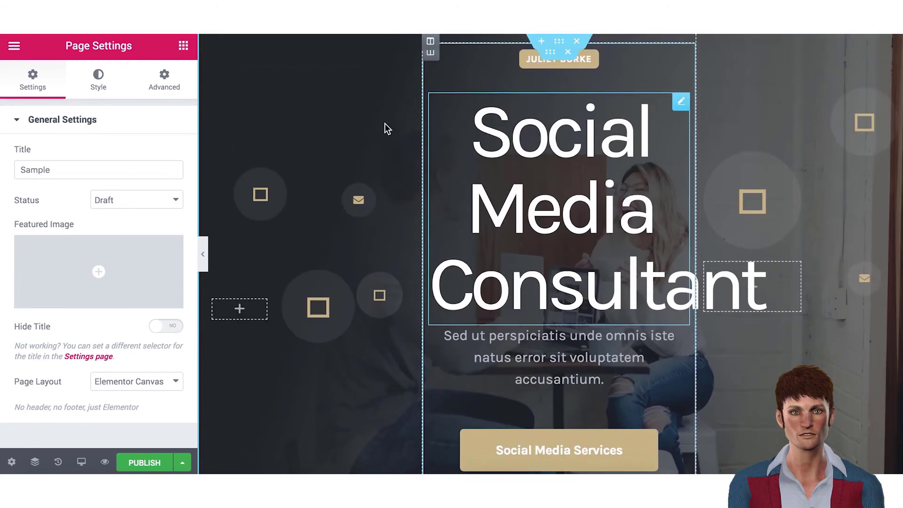
scroll(323, 190, down, 7)
scroll(323, 190, down, 15)
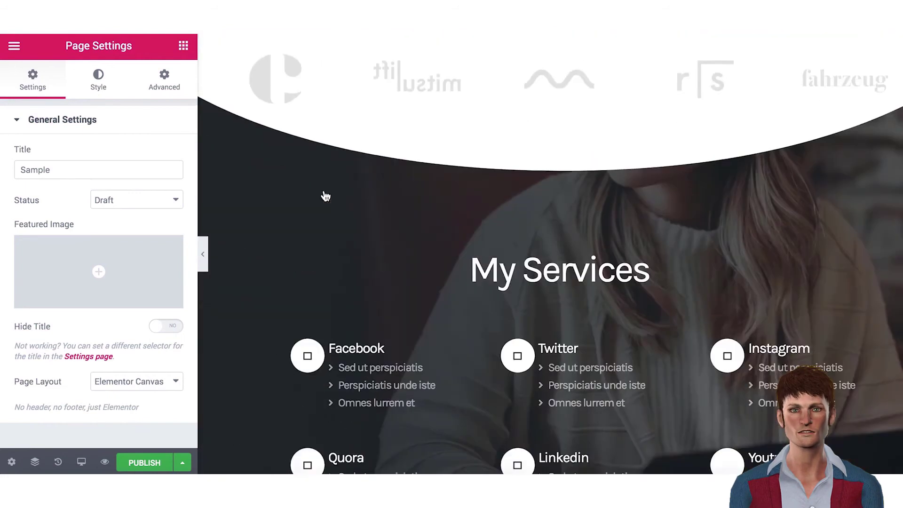
scroll(326, 195, down, 10)
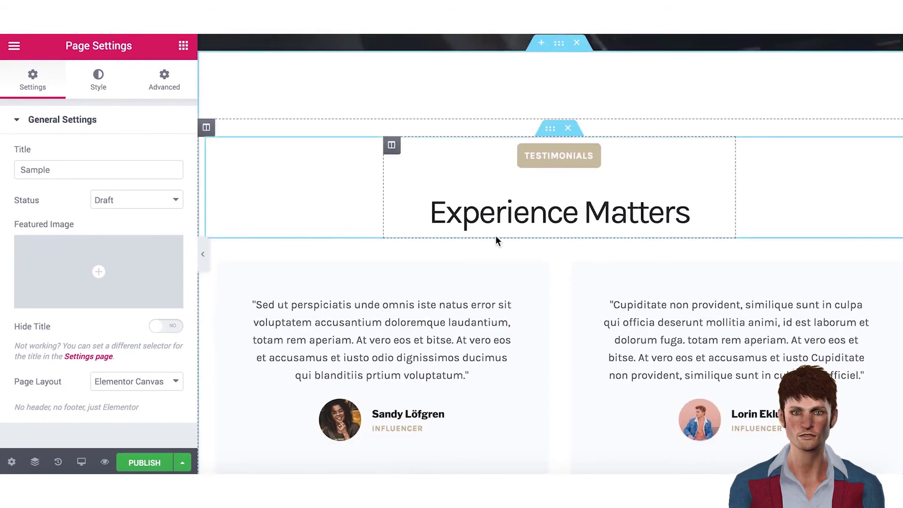
scroll(534, 202, down, 10)
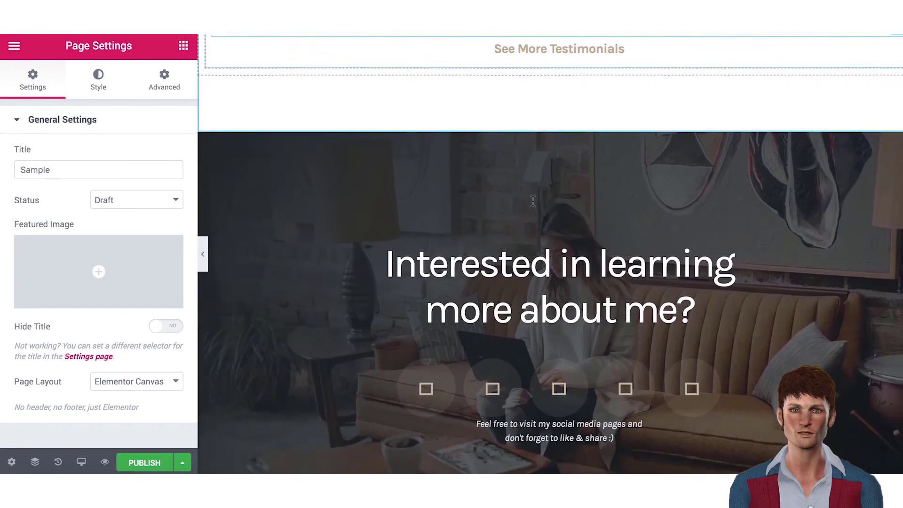
scroll(532, 201, down, 2)
scroll(556, 195, up, 3)
scroll(557, 206, up, 2)
scroll(328, 158, up, 15)
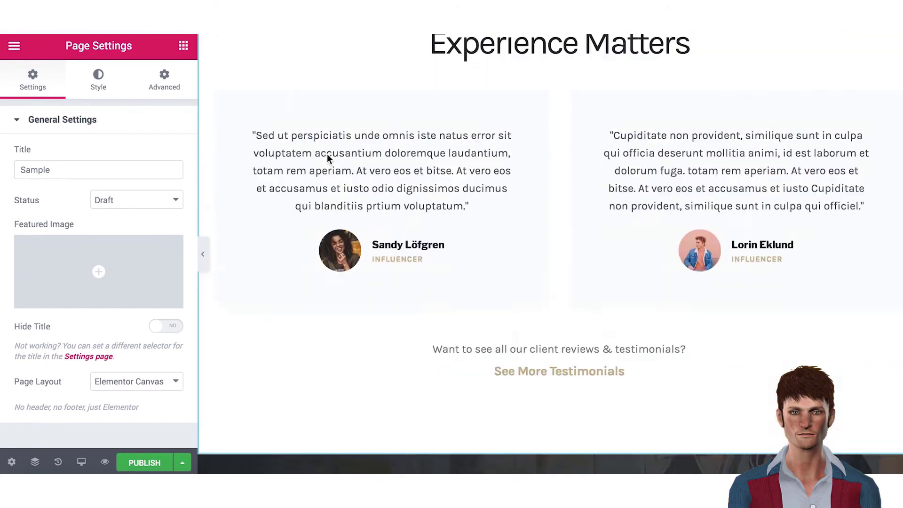
scroll(327, 158, up, 10)
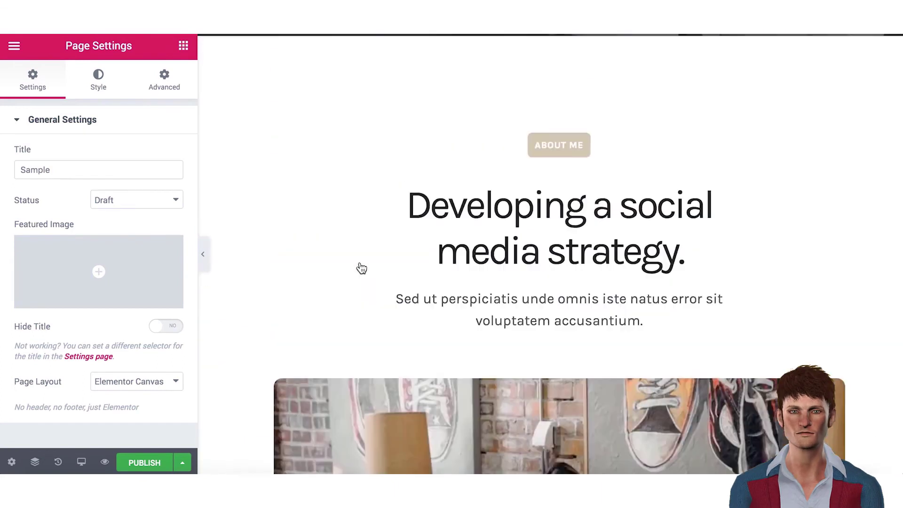